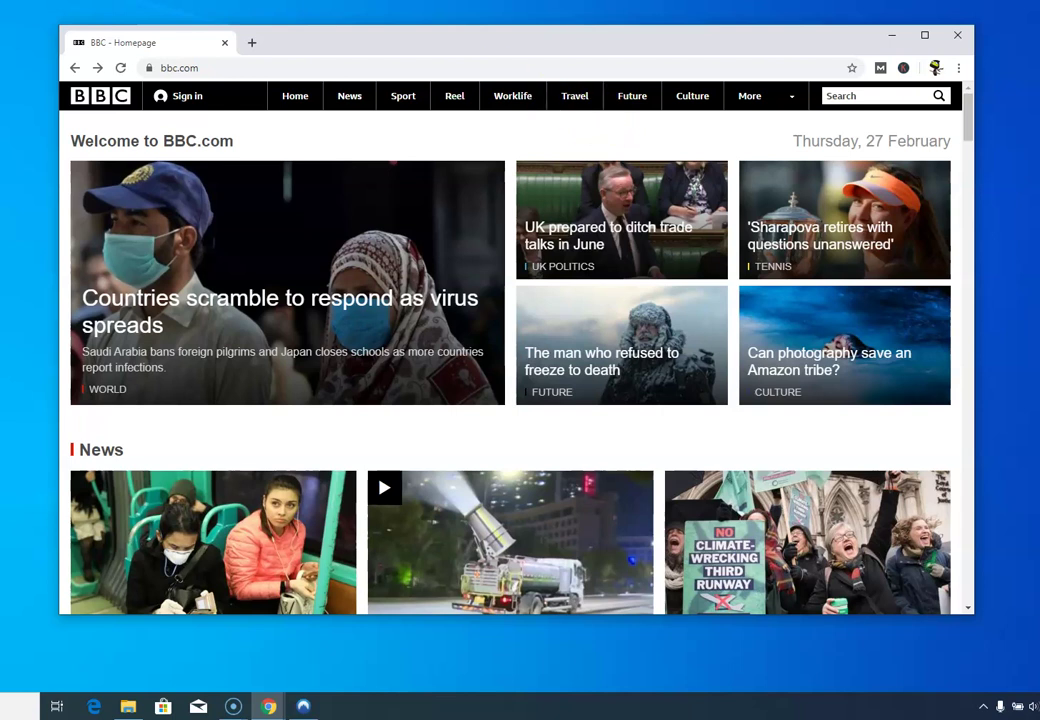
# Step: Change the bbc.com address to bbc.co and load the BBC iPlayer page
pyautogui.click(220, 68)
pyautogui.click(274, 68)
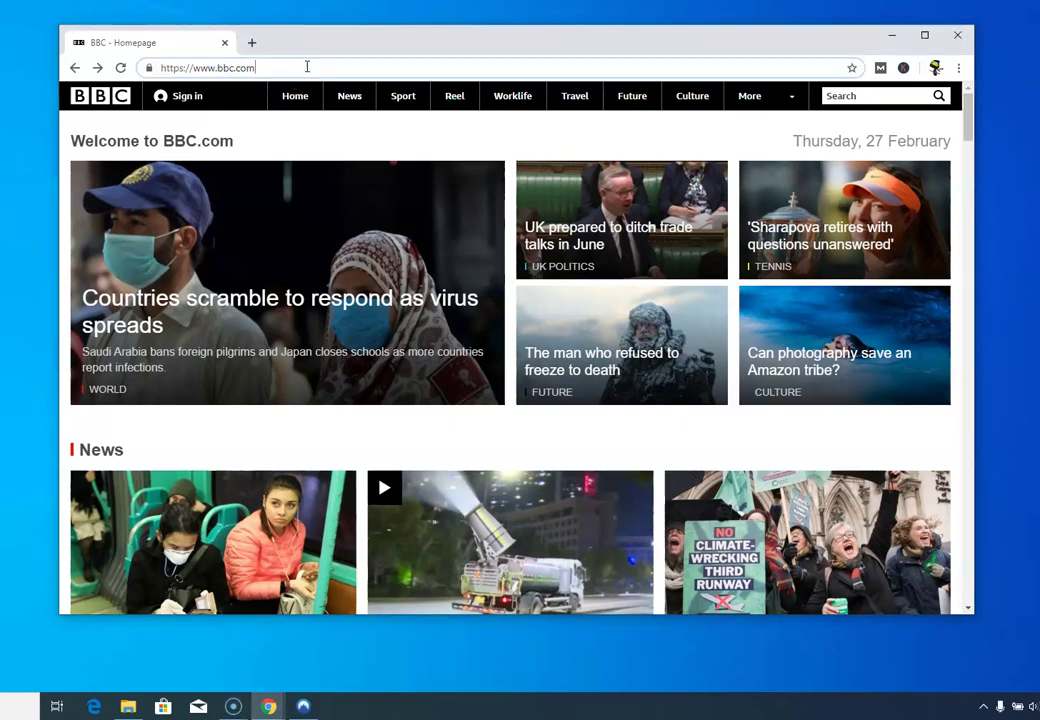
pyautogui.write('/i')
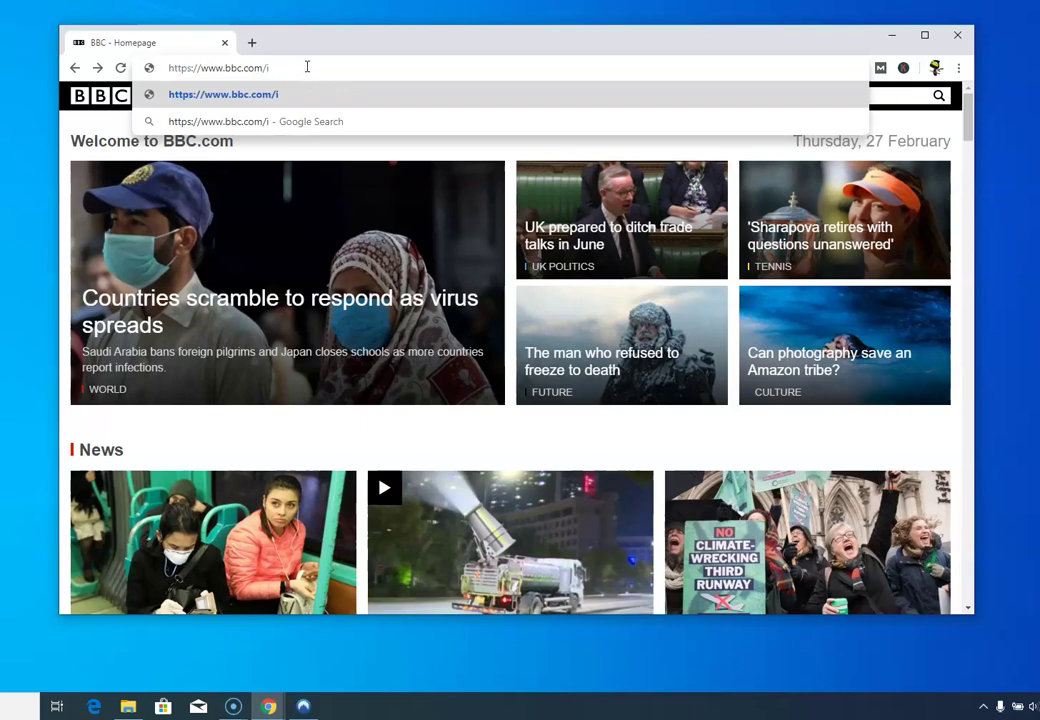
pyautogui.write('p')
pyautogui.write('layer')
pyautogui.press('BackSpace')
pyautogui.press('BackSpace')
pyautogui.press('BackSpace')
pyautogui.press('BackSpace')
pyautogui.press('BackSpace')
pyautogui.press('BackSpace')
pyautogui.press('BackSpace')
pyautogui.press('BackSpace')
pyautogui.press('BackSpace')
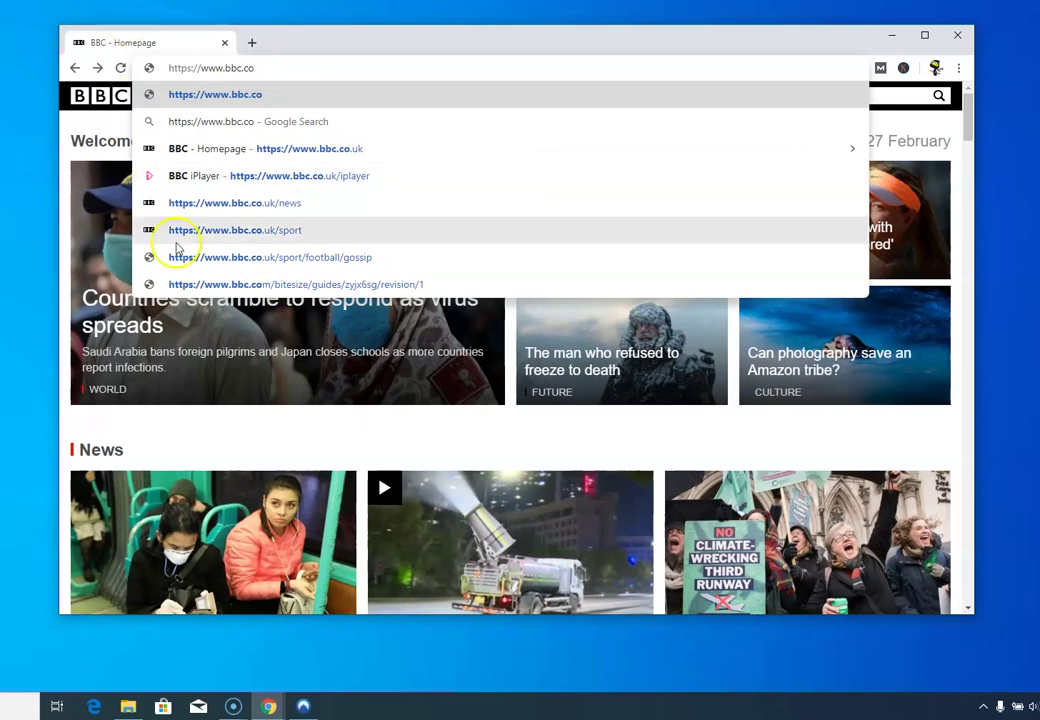
pyautogui.click(267, 180)
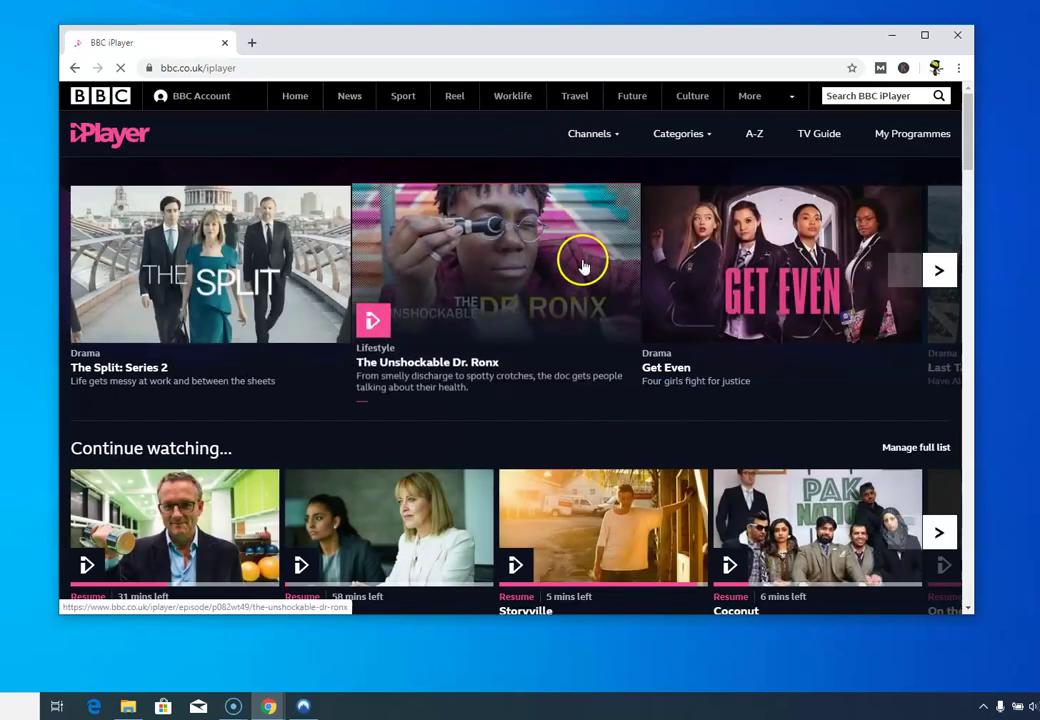
# Step: Find This Country in the BBC Three row and open its programme page
pyautogui.scroll(-7, 532, 226)
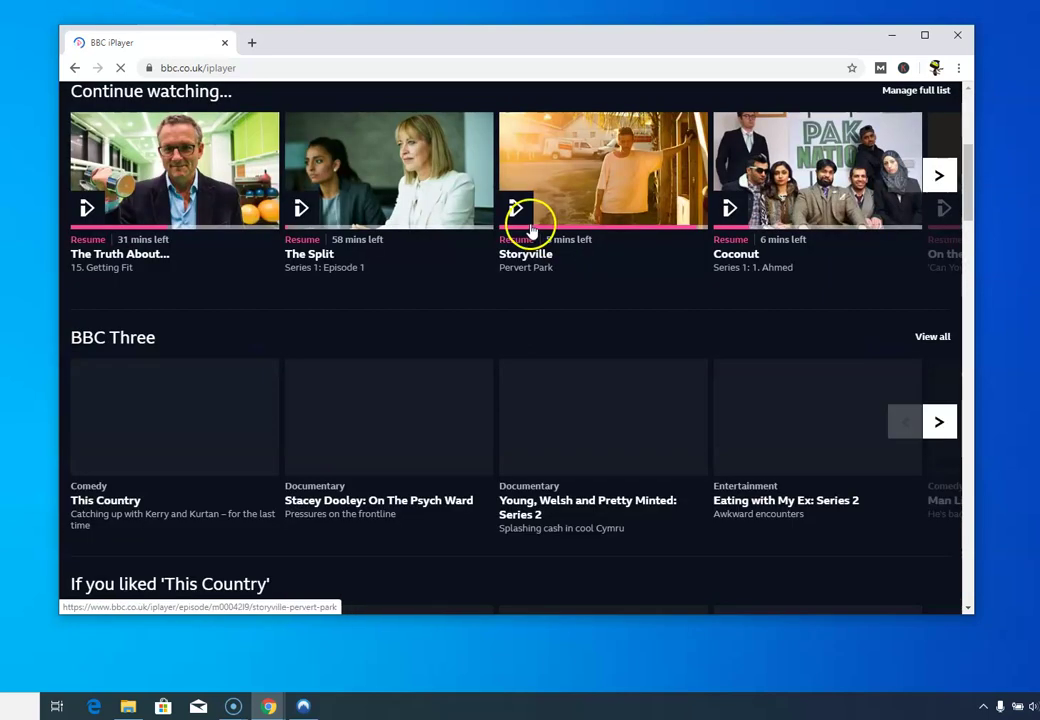
pyautogui.scroll(2, 540, 228)
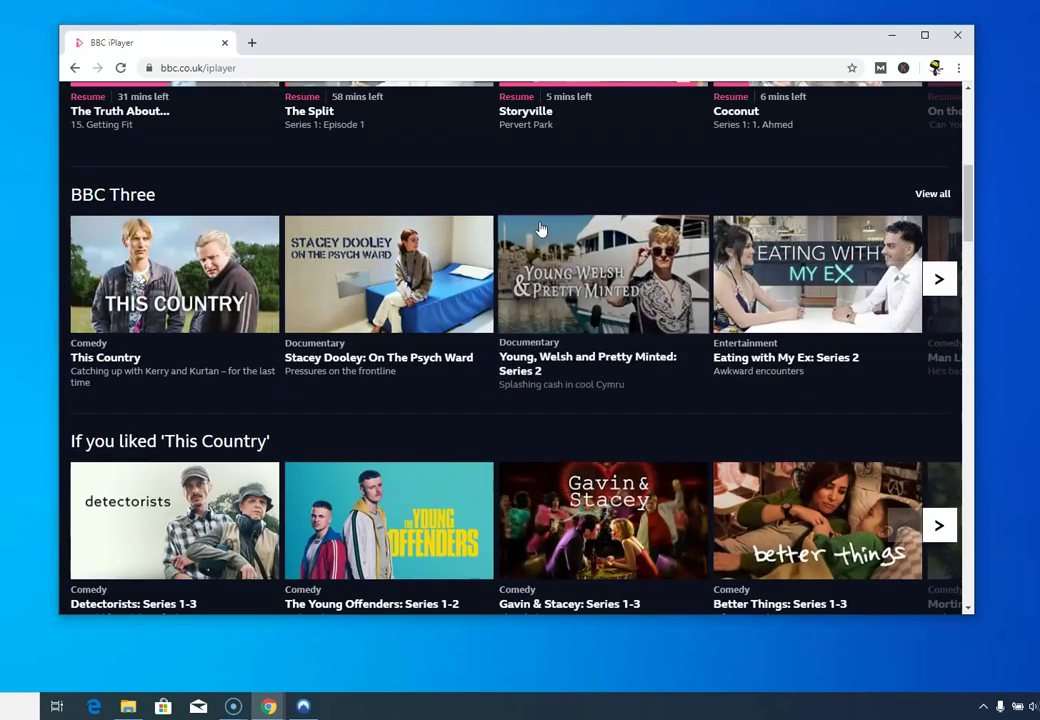
pyautogui.click(83, 322)
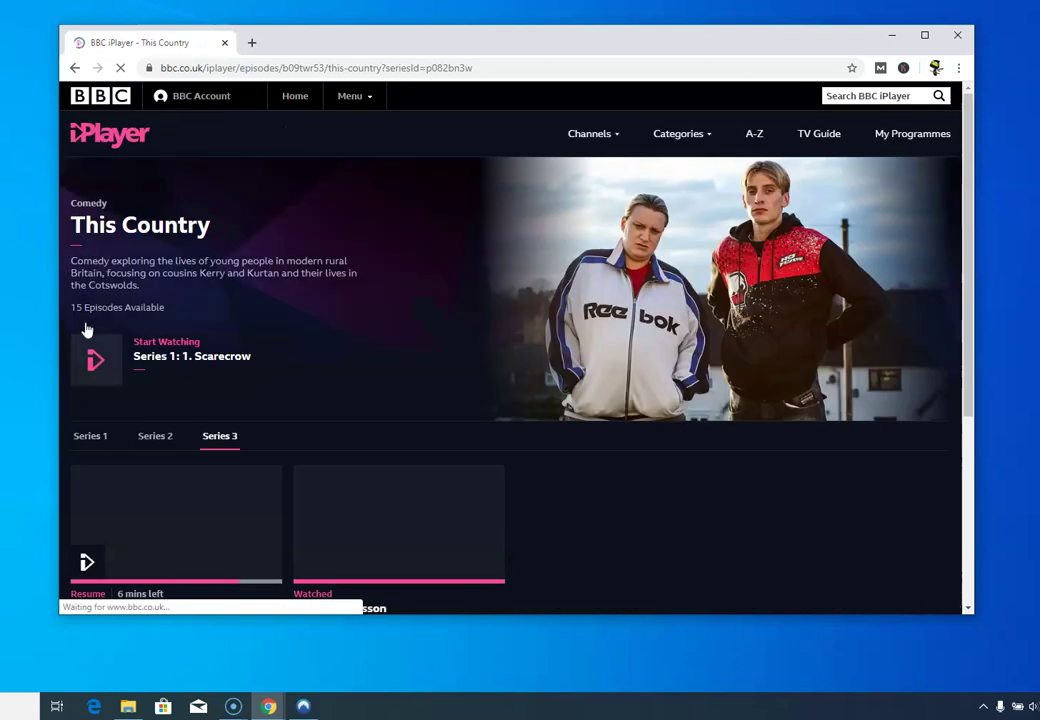
# Step: Start Series 1: 1. Scarecrow, see the UK-only error, then close the browser
pyautogui.click(100, 372)
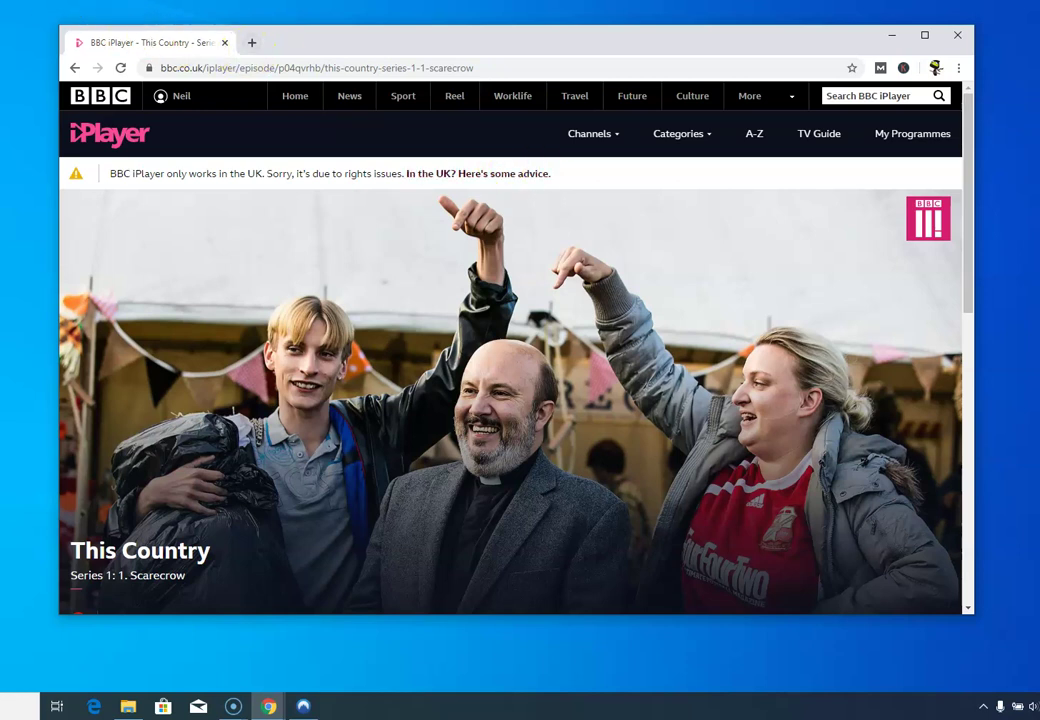
pyautogui.click(961, 37)
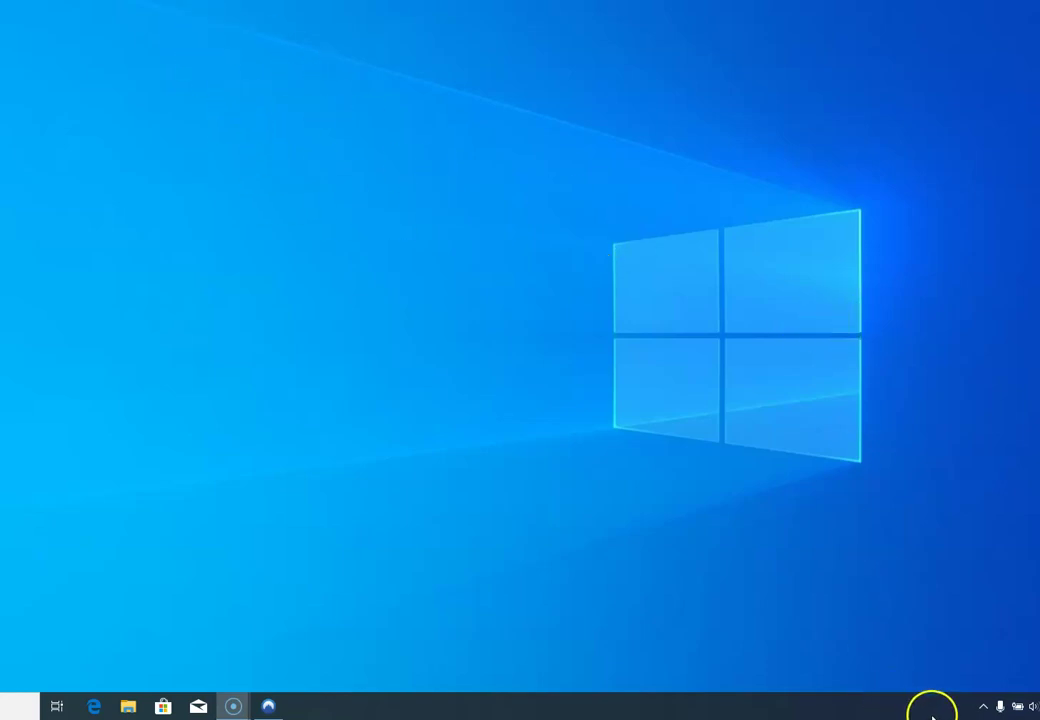
# Step: Open the NordVPN app from the hidden system tray icons
pyautogui.click(981, 707)
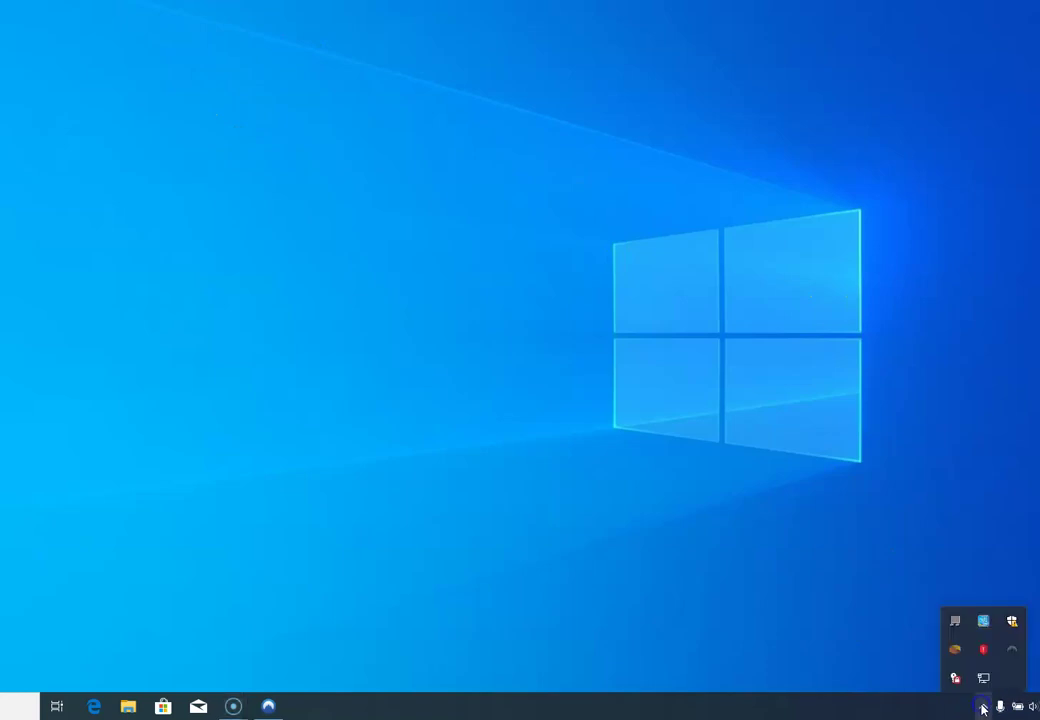
pyautogui.click(1011, 655)
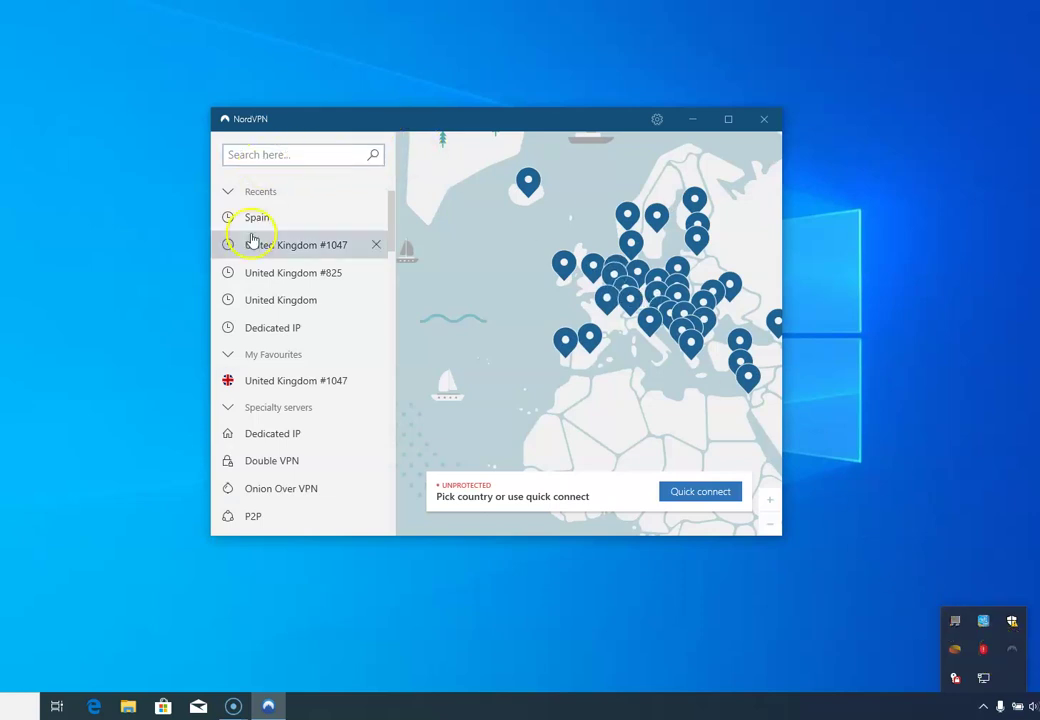
pyautogui.click(504, 304)
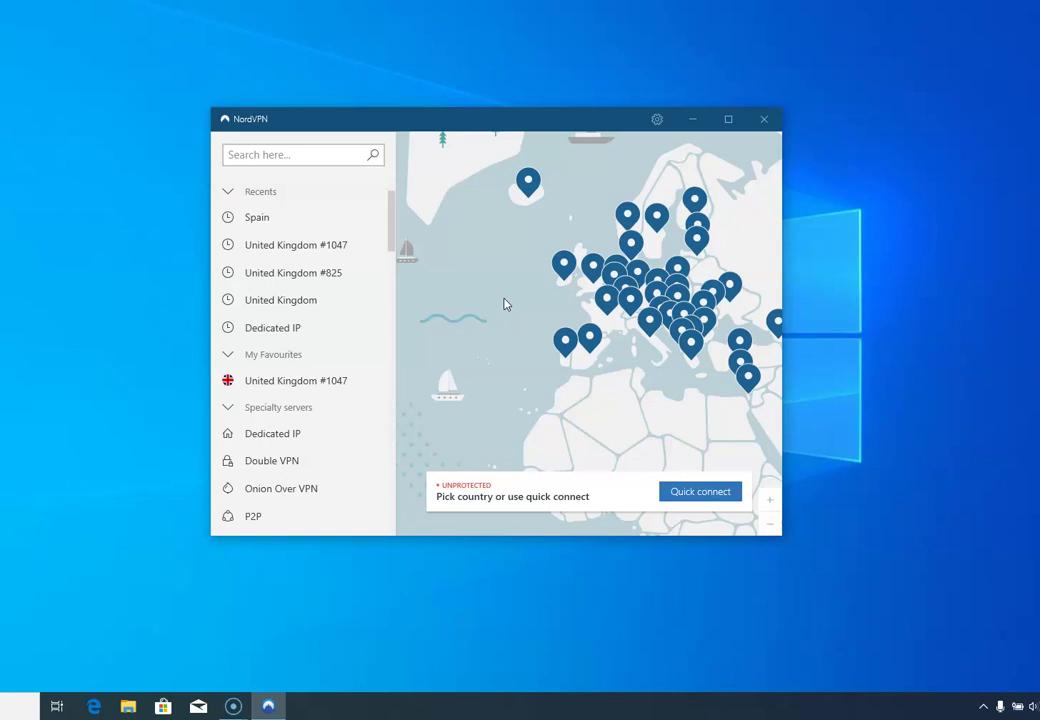
pyautogui.click(457, 282)
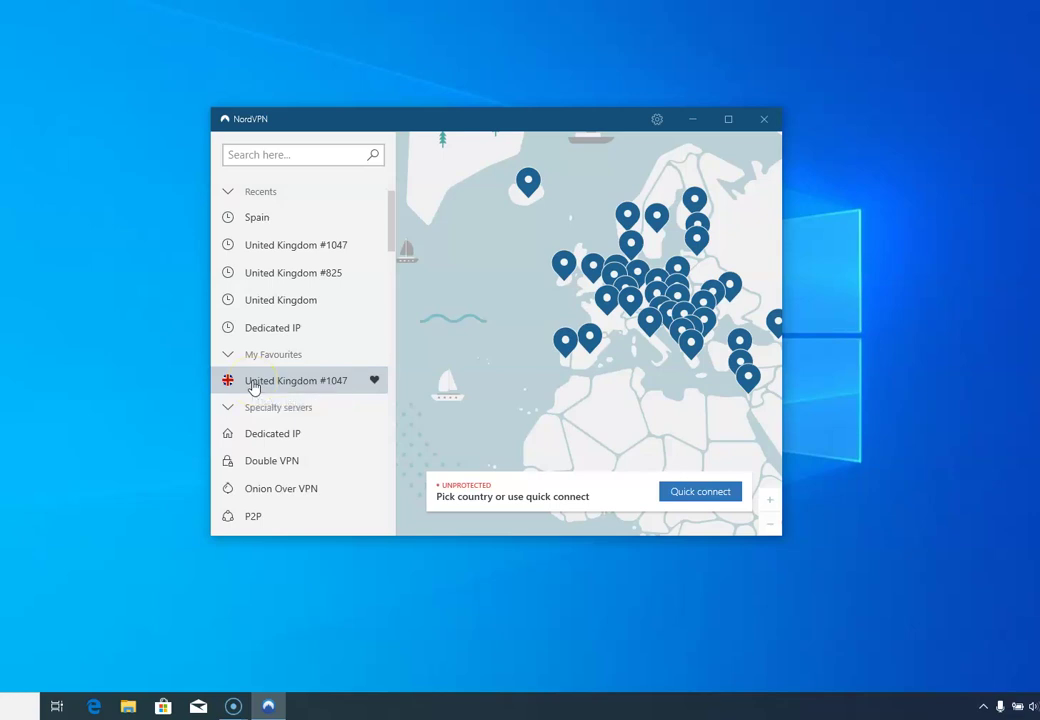
# Step: Connect to the favourite United Kingdom #1047 server, then minimise NordVPN
pyautogui.click(253, 388)
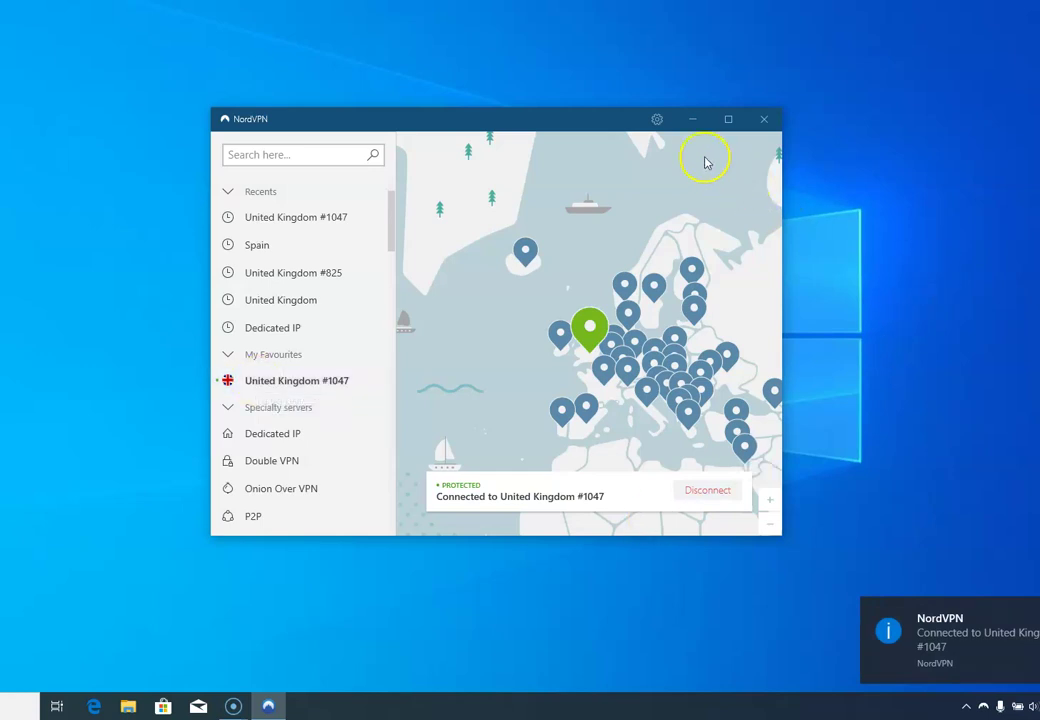
pyautogui.click(693, 120)
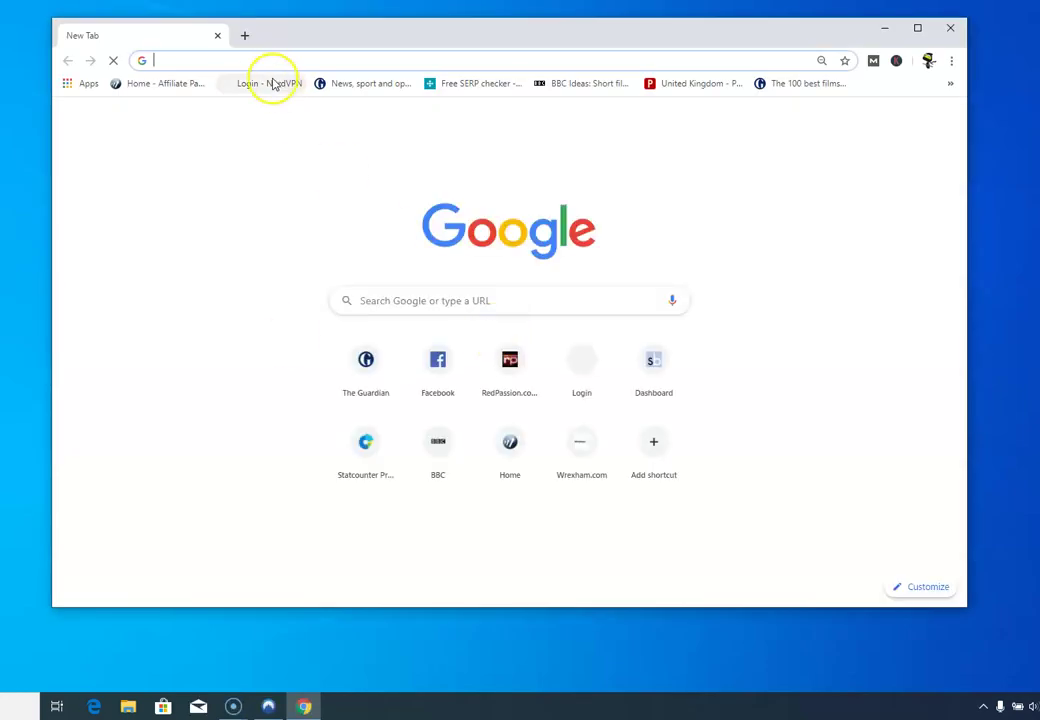
# Step: Go to the BBC homepage, then choose the BBC iPlayer suggestion to load bbc.co.uk/iplayer
pyautogui.write('b')
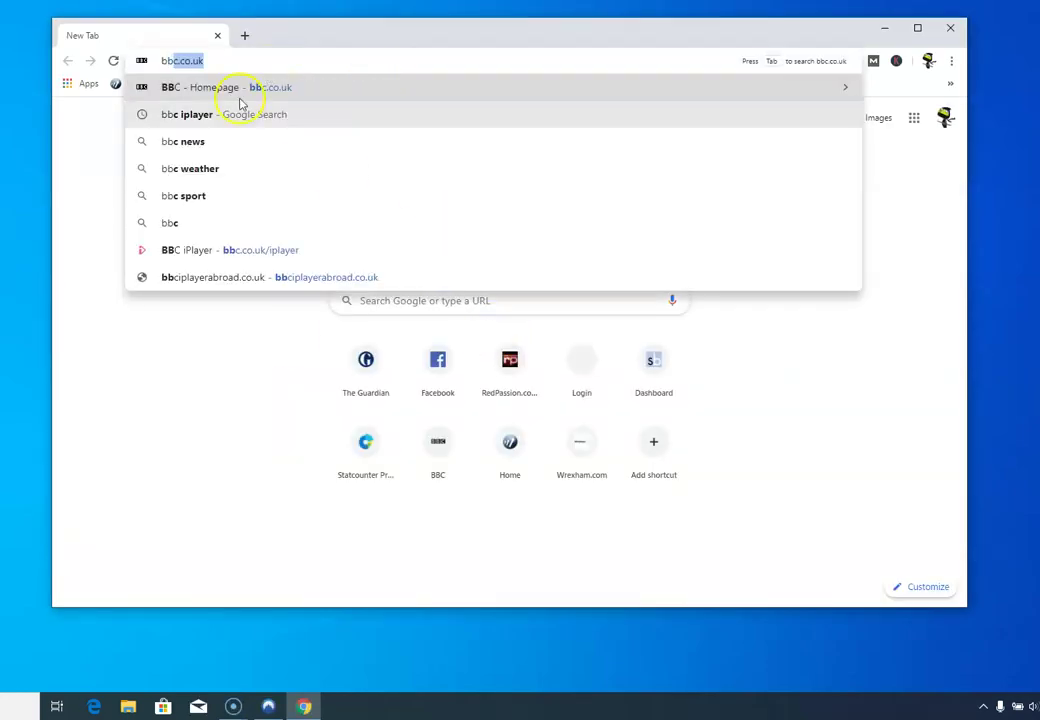
pyautogui.write('bc')
pyautogui.click(232, 92)
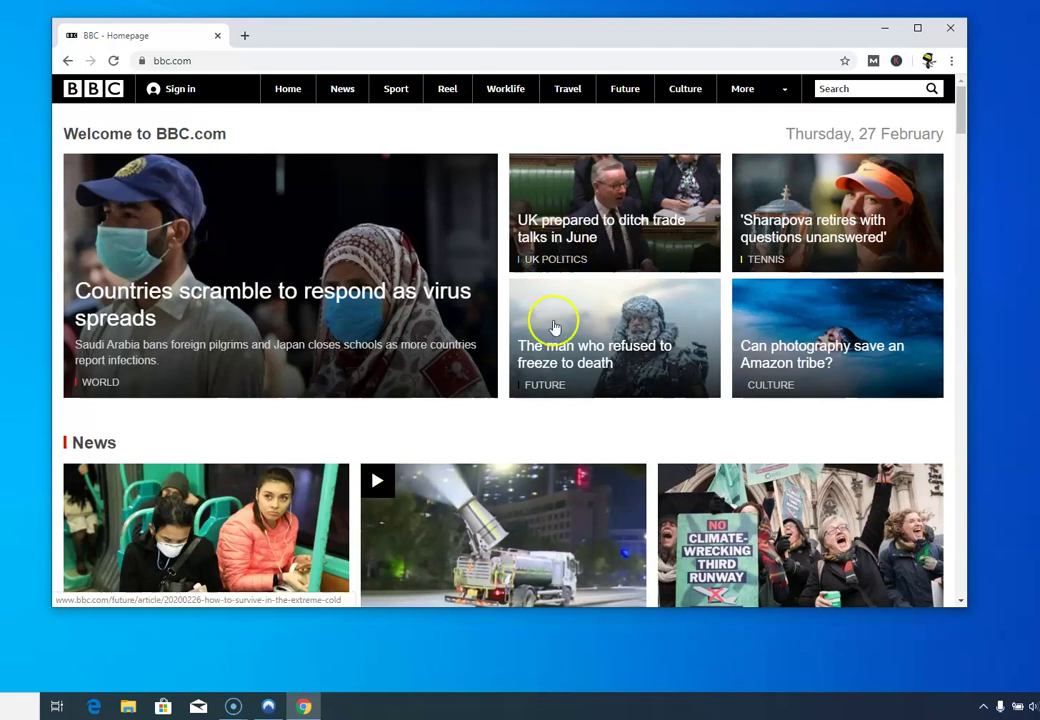
pyautogui.click(181, 60)
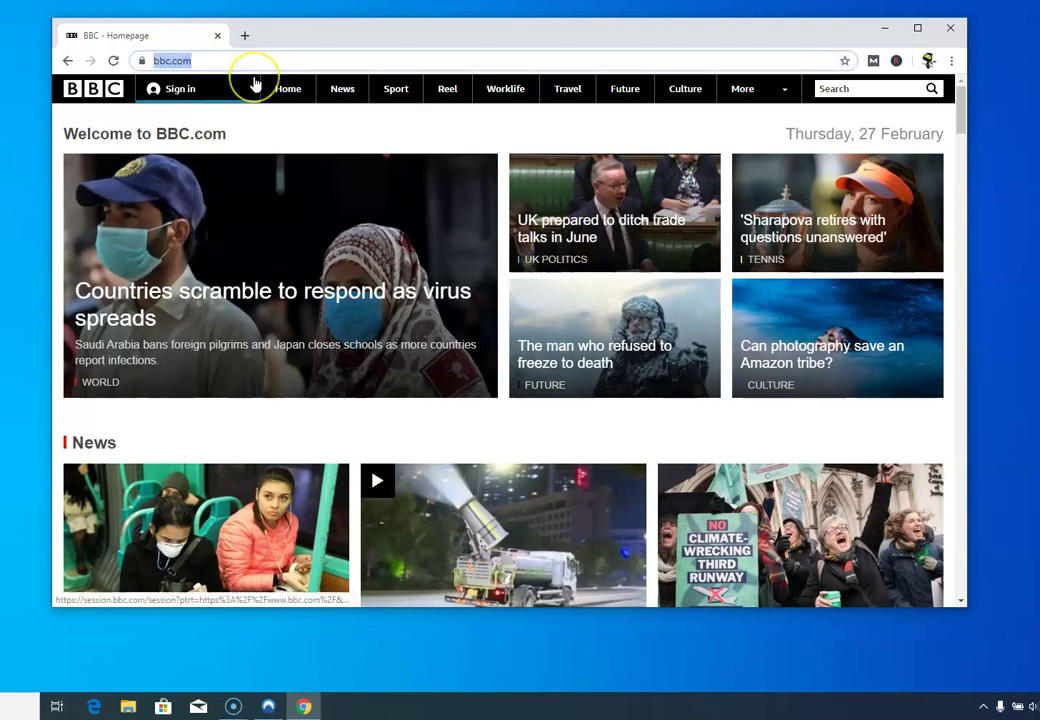
pyautogui.write('bbc')
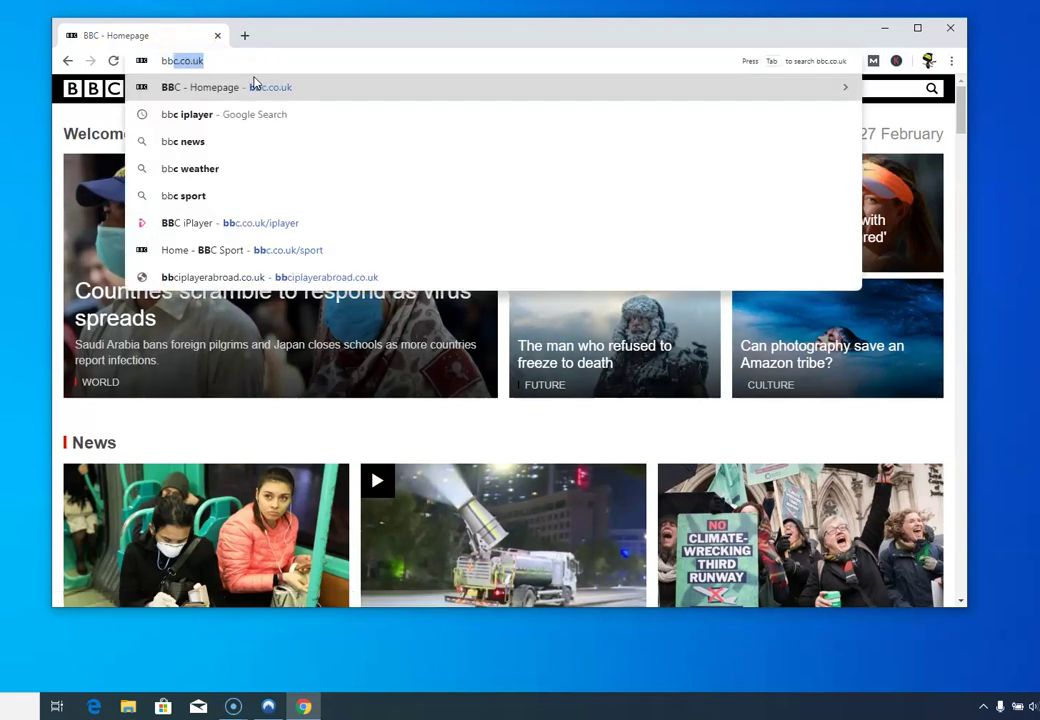
pyautogui.press('Down')
pyautogui.press('Down')
pyautogui.press('Down')
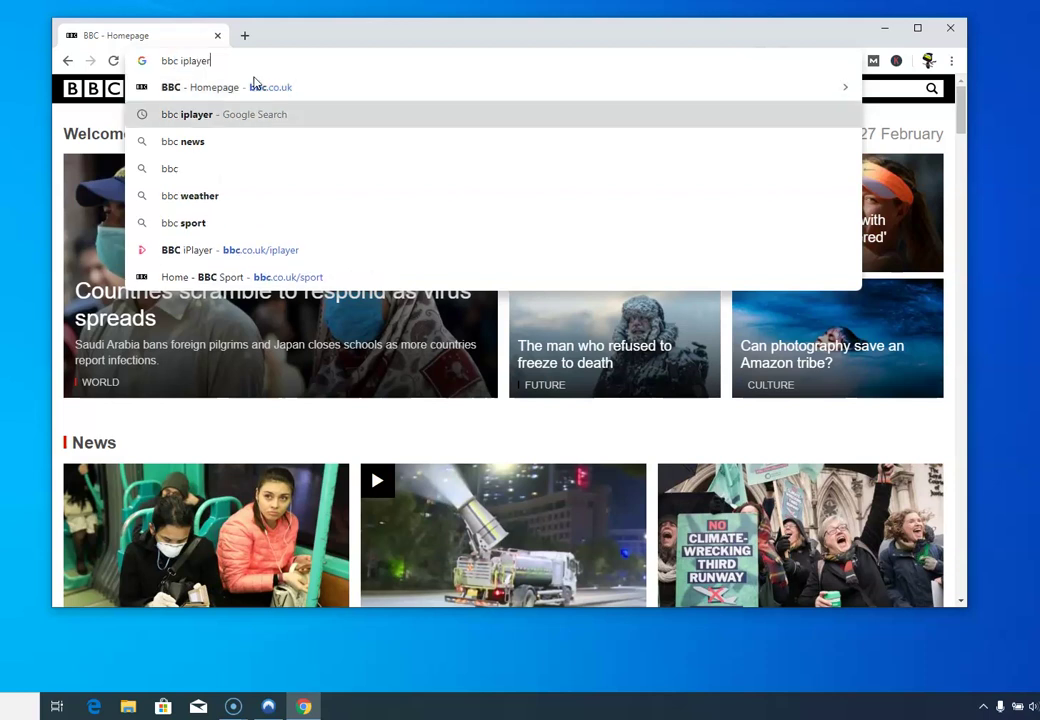
pyautogui.press('Down')
pyautogui.press('Down')
pyautogui.press('Down')
pyautogui.press('Return')
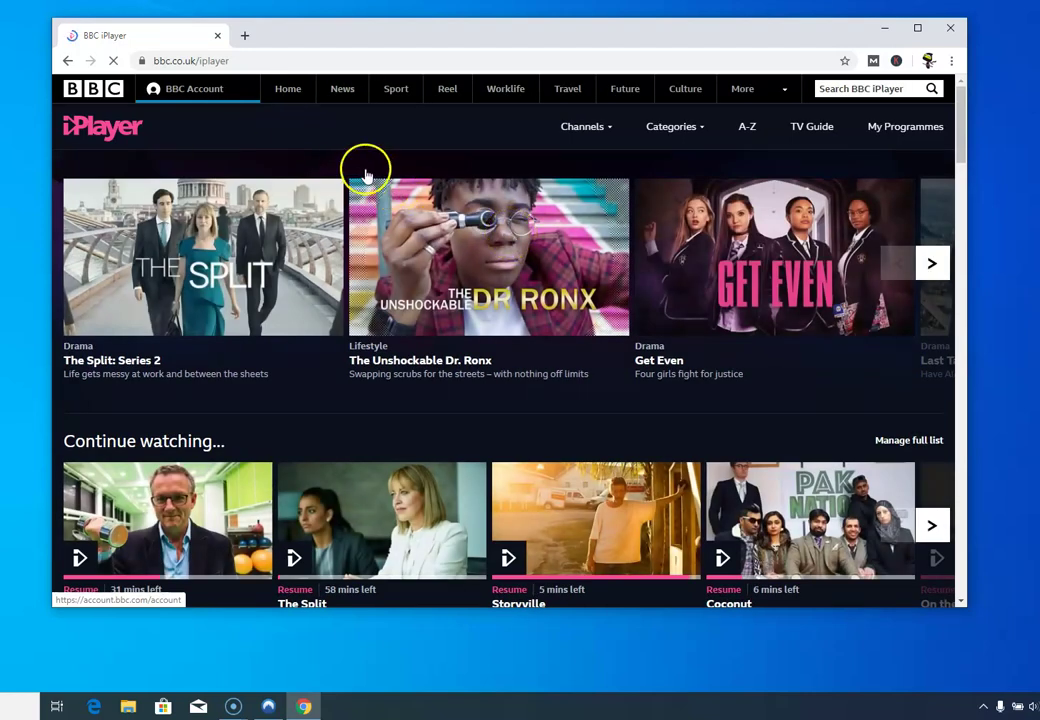
# Step: Open This Country from BBC Three and its Series 1: 1. Scarecrow episode
pyautogui.scroll(-5, 950, 133)
pyautogui.moveTo(104, 271)
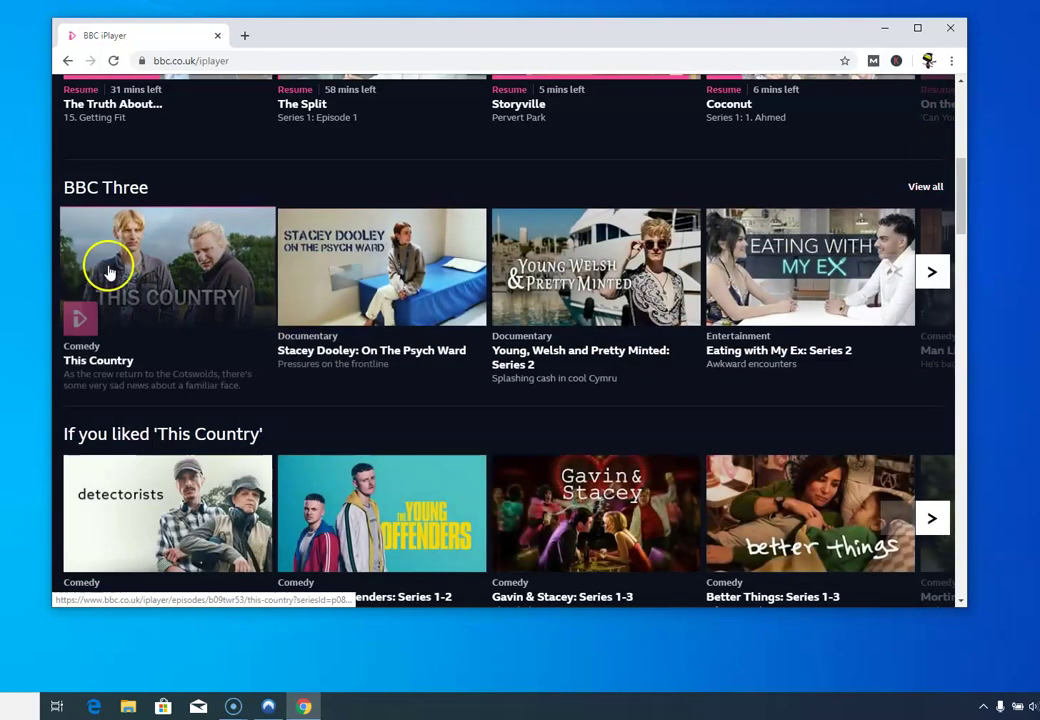
pyautogui.click(78, 320)
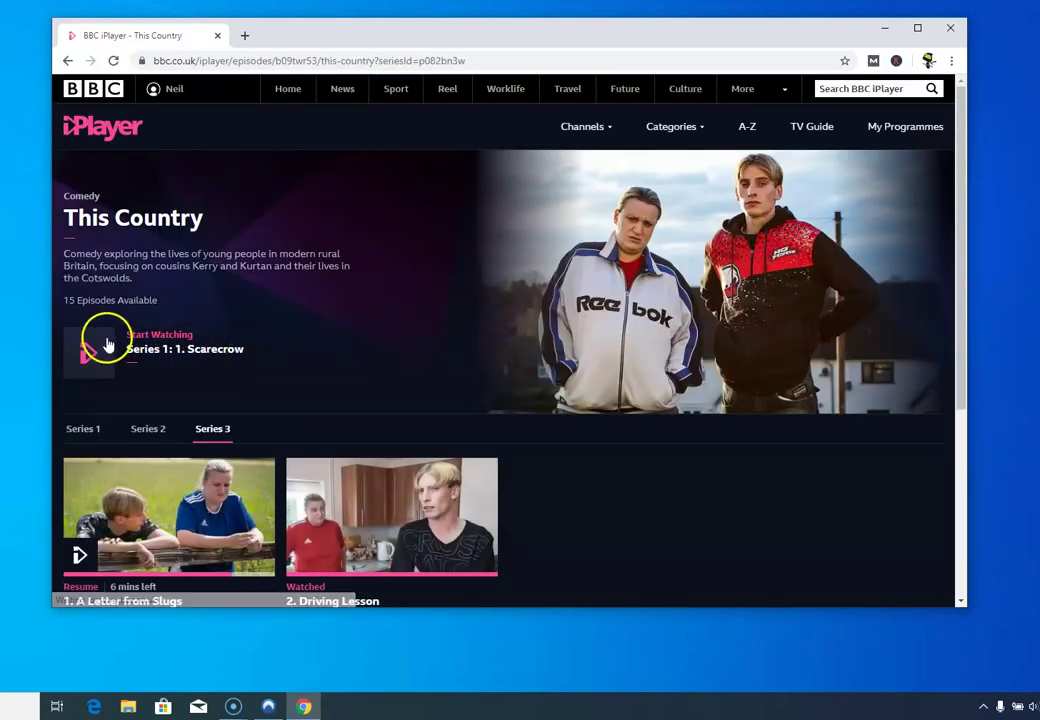
pyautogui.click(241, 362)
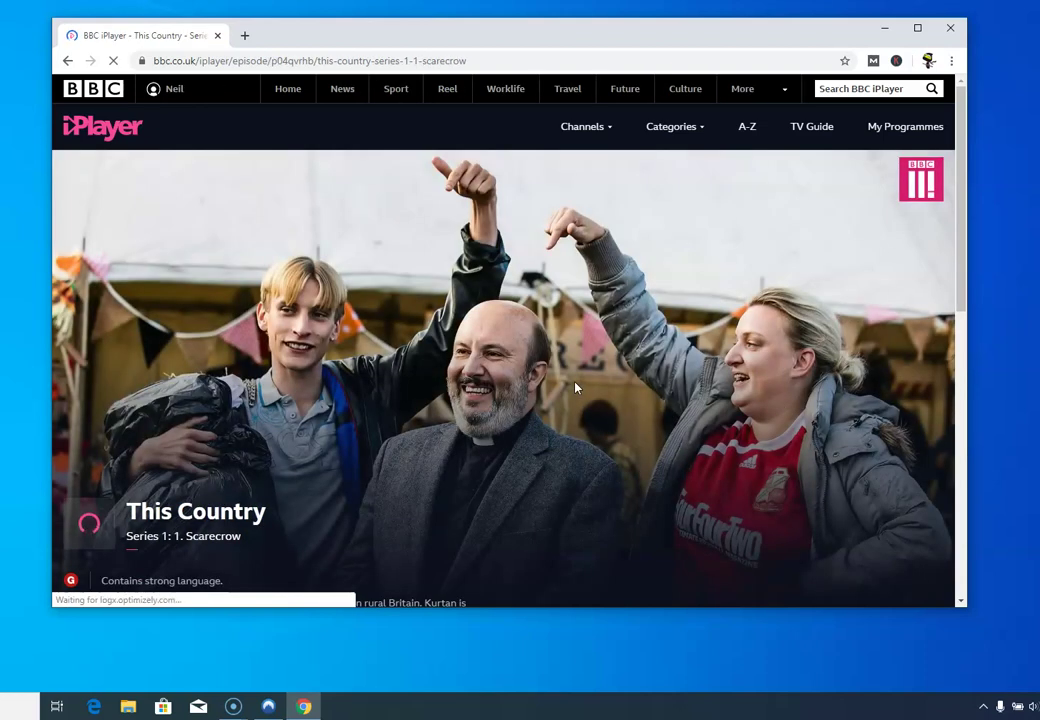
# Step: Play the Scarecrow episode over the VPN without the UK-only error
pyautogui.click(420, 436)
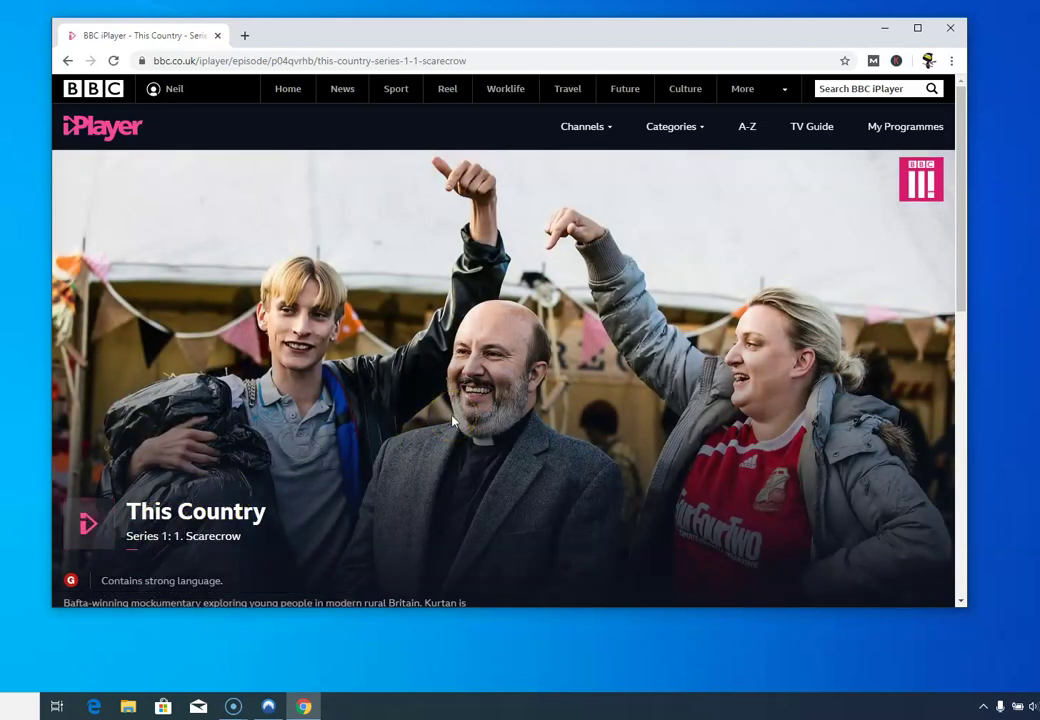
pyautogui.click(155, 522)
pyautogui.click(494, 436)
pyautogui.click(315, 146)
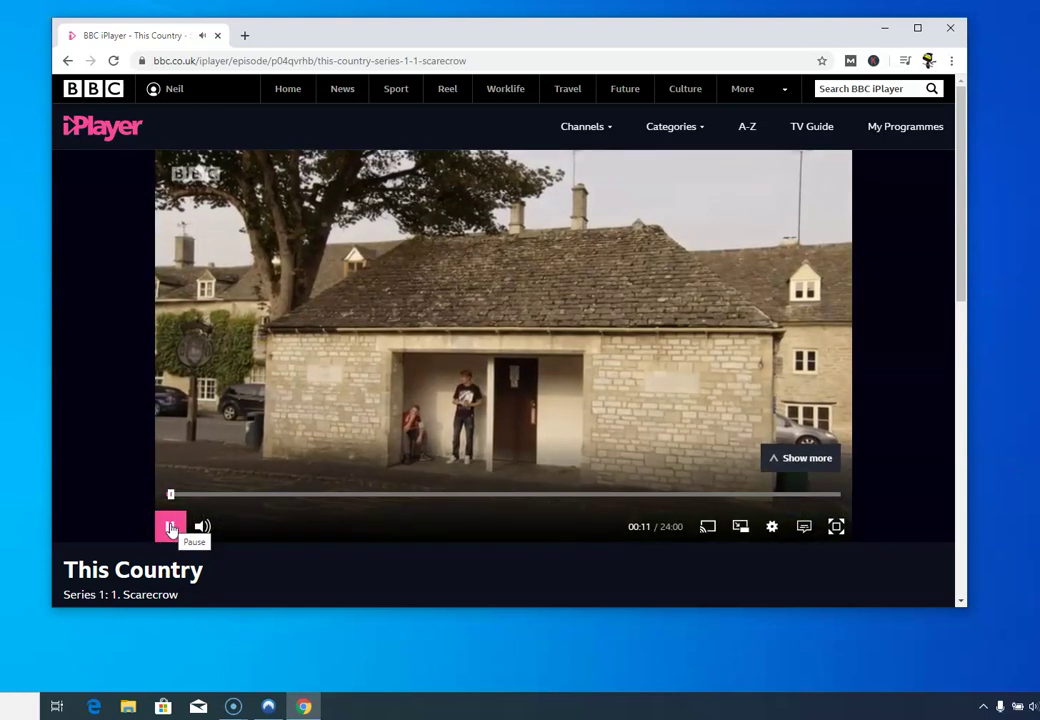
# Step: Pause the Scarecrow episode at 00:13 of 24:00
pyautogui.click(170, 527)
pyautogui.click(167, 527)
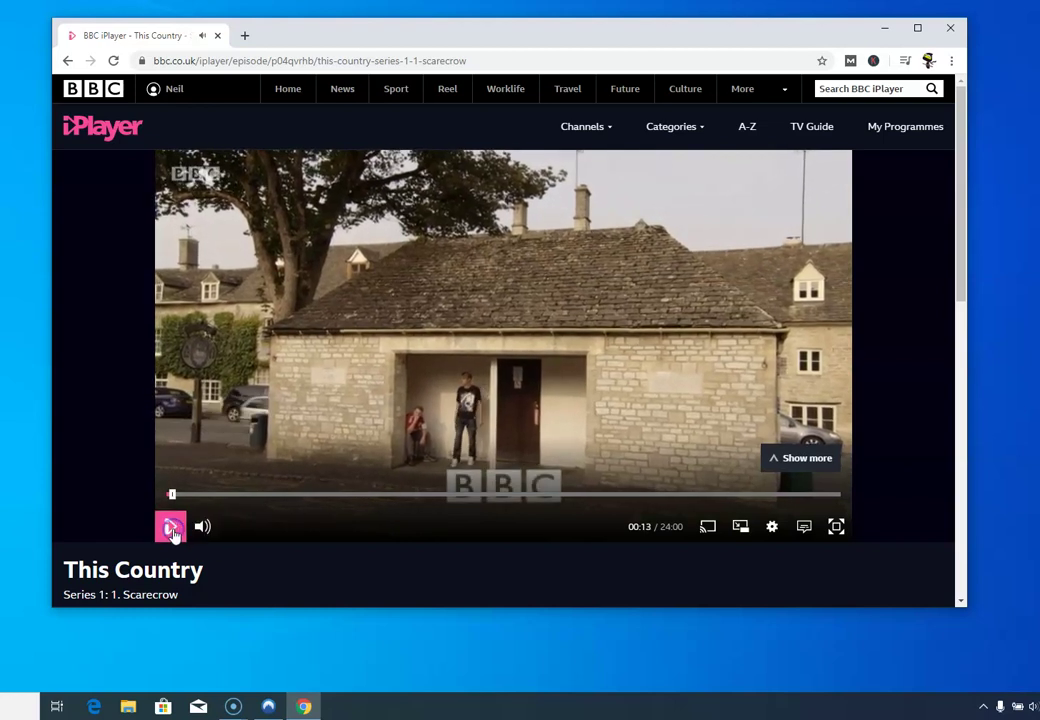